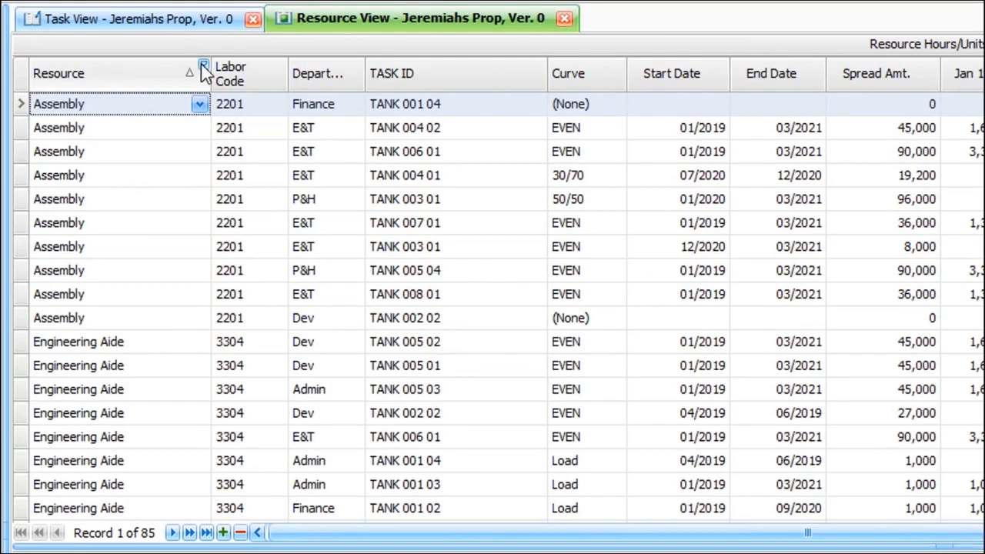
Filter the resource assignments to Metallurgist and switch the grid's timescale to Annual
left_click(204, 65)
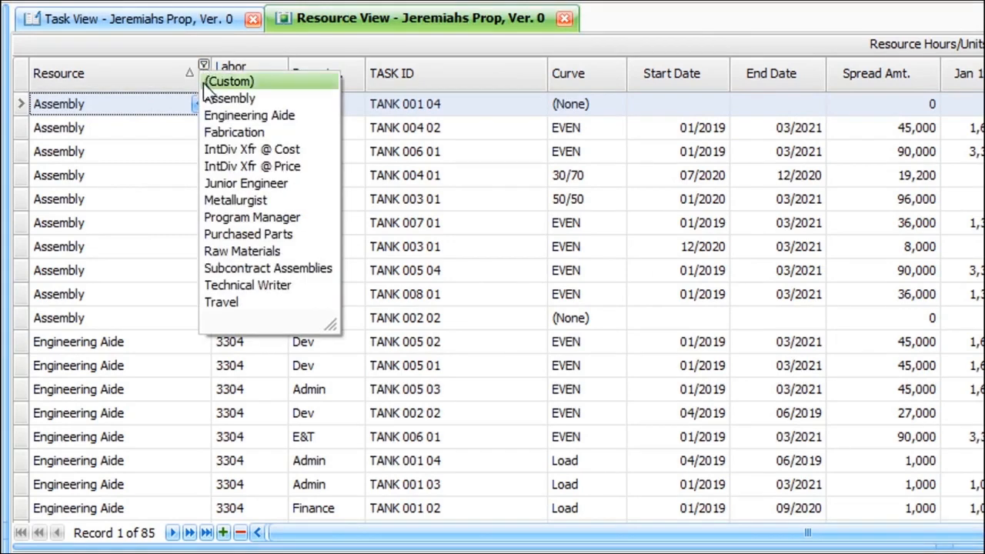
left_click(282, 201)
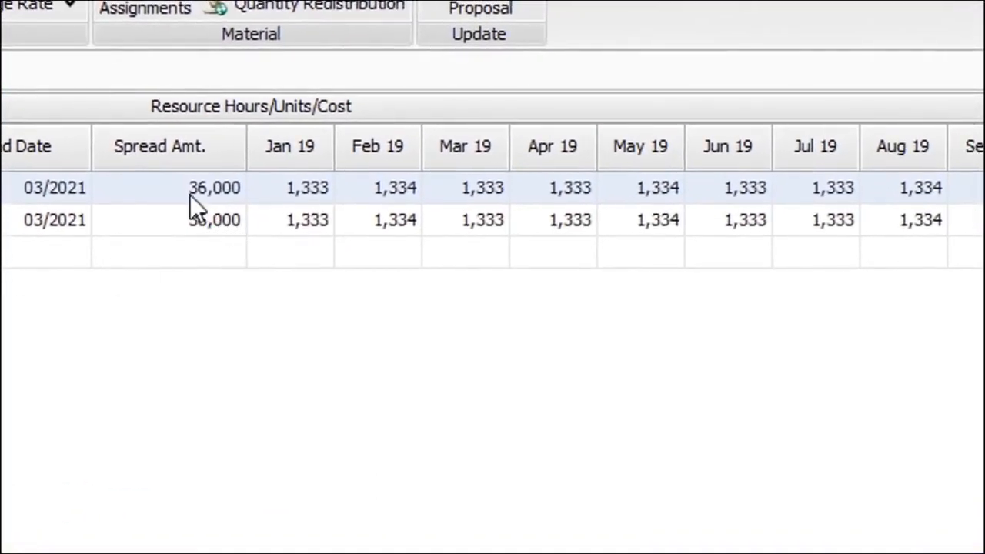
right_click(333, 214)
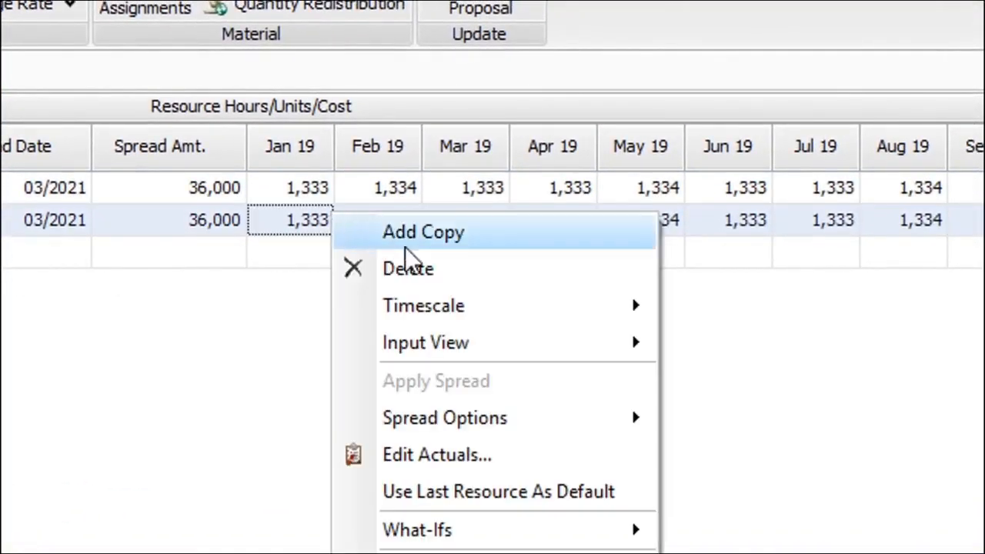
mouse_move(572, 323)
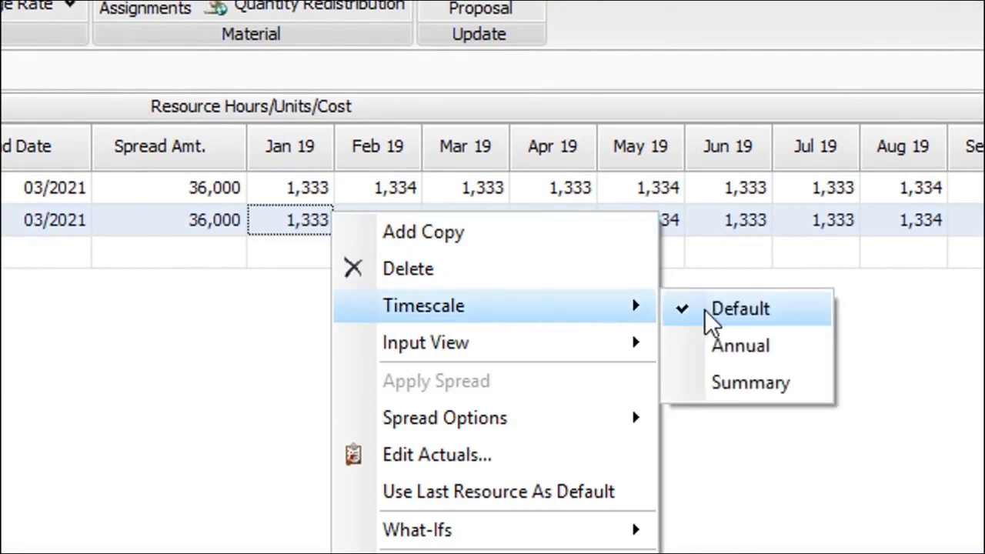
left_click(800, 360)
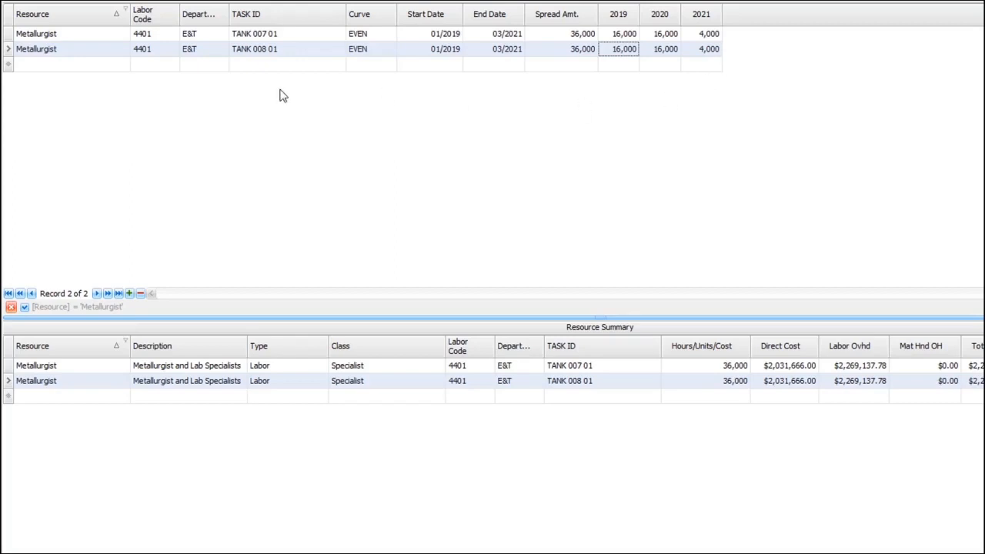
Show the WBS column in the resource assignments grid
right_click(168, 23)
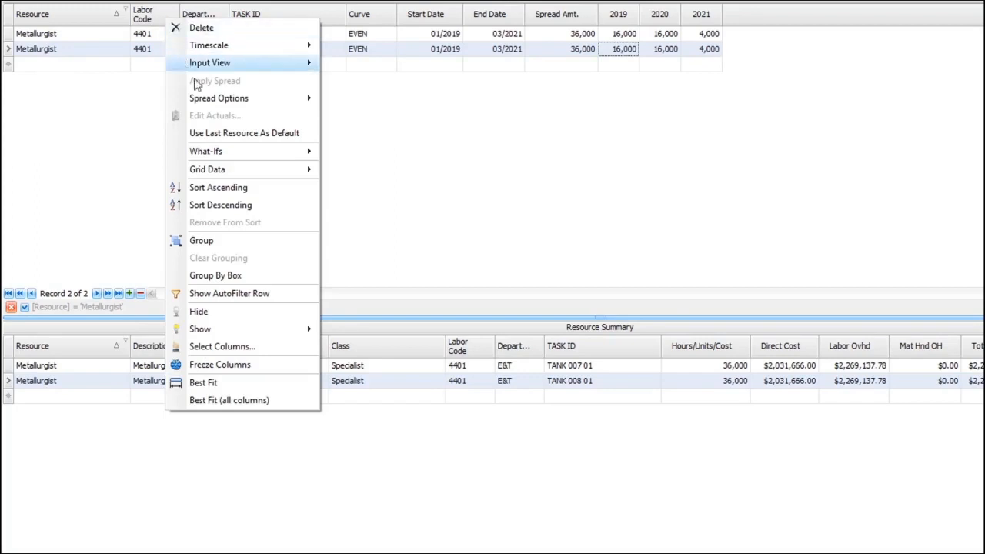
mouse_move(284, 341)
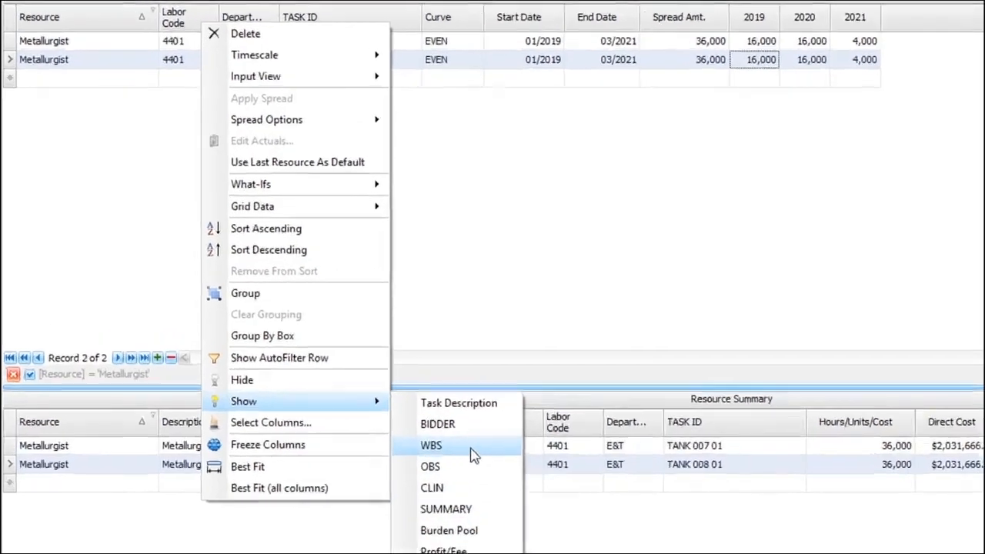
left_click(473, 454)
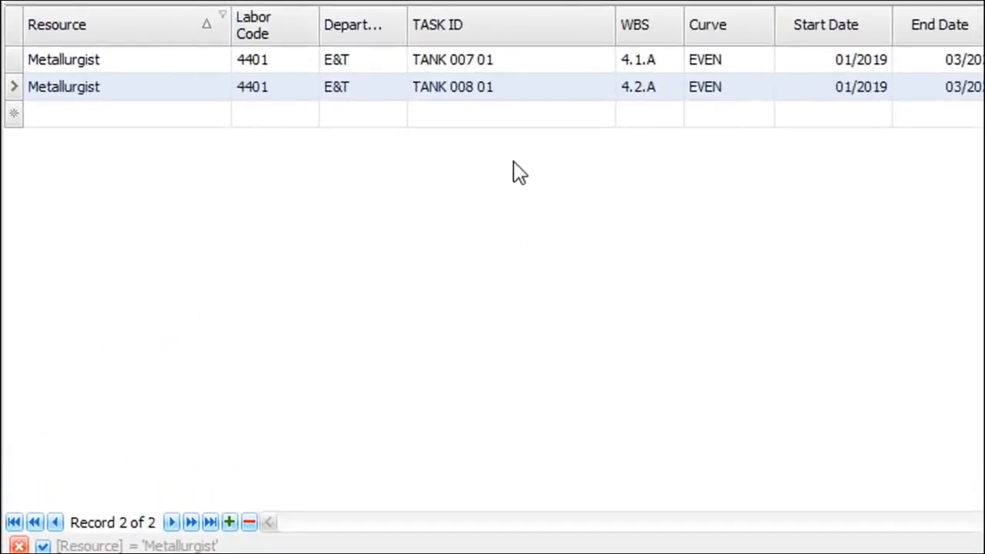
Sort the resource assignments by WBS in ascending order and filter them to WBS 4.2.A
left_click(645, 40)
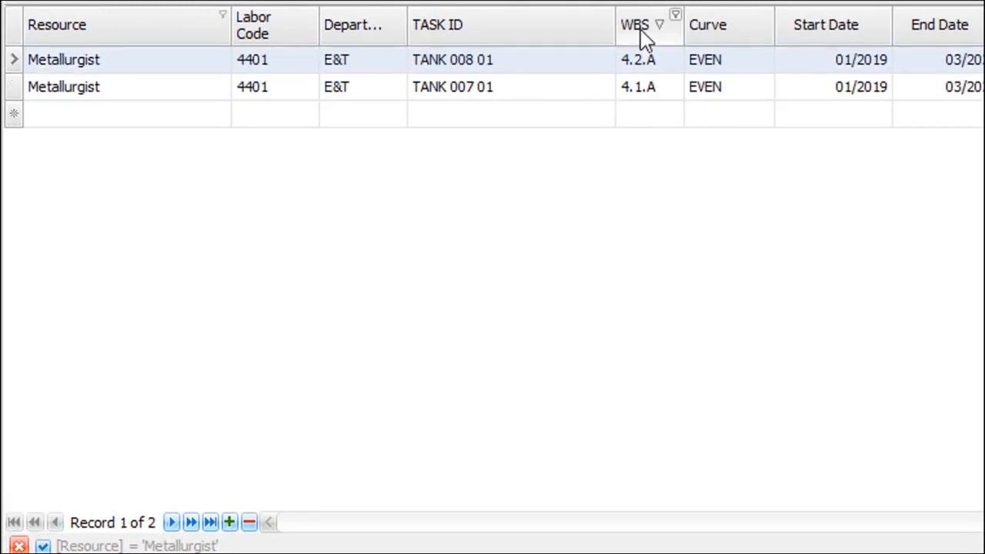
left_click(644, 40)
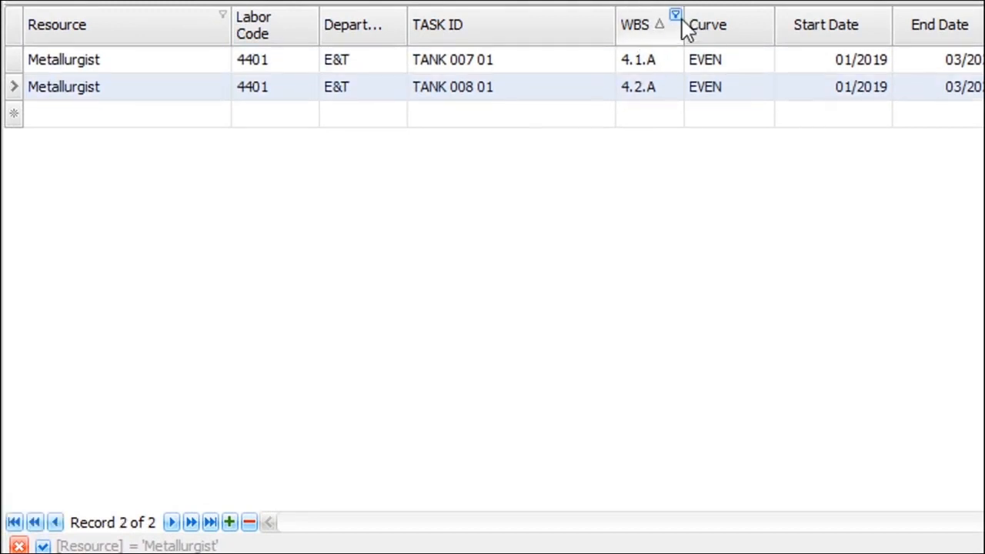
left_click(675, 15)
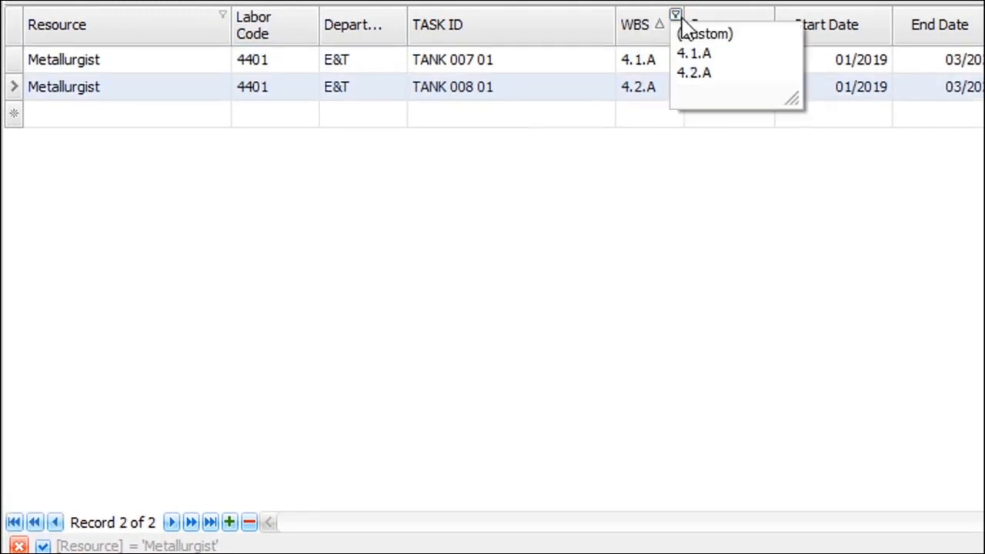
left_click(735, 77)
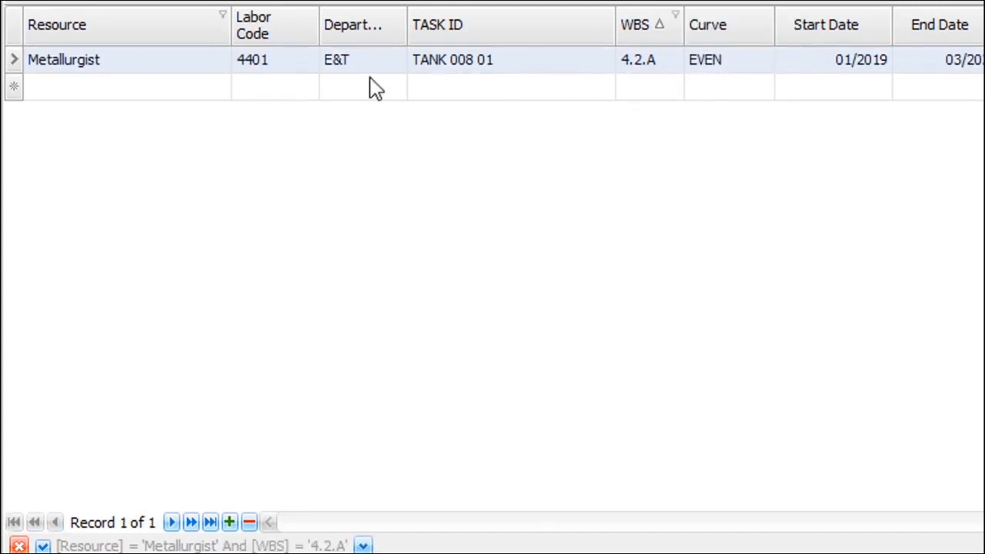
Clear the Resource and WBS filters so the grid lists all resource assignments
left_click(222, 15)
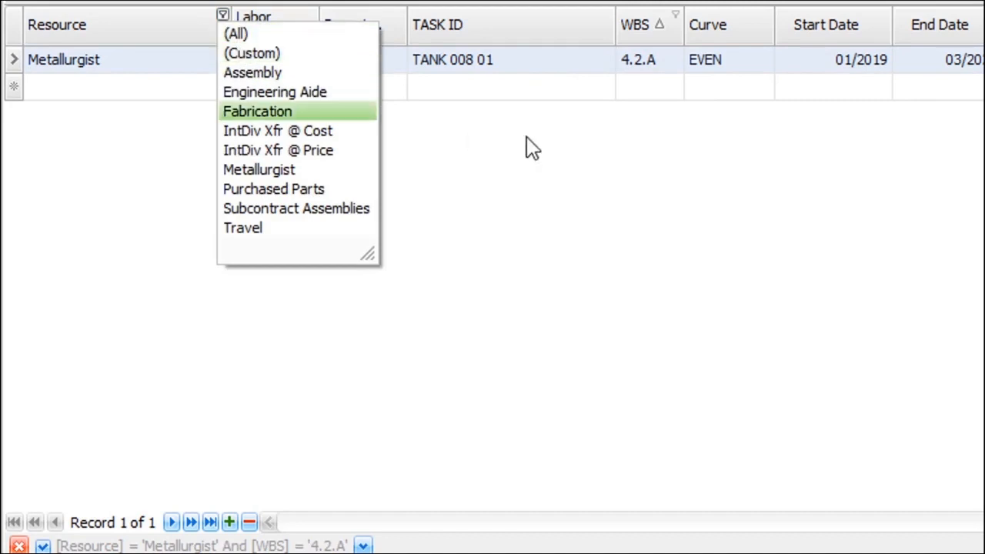
left_click(235, 33)
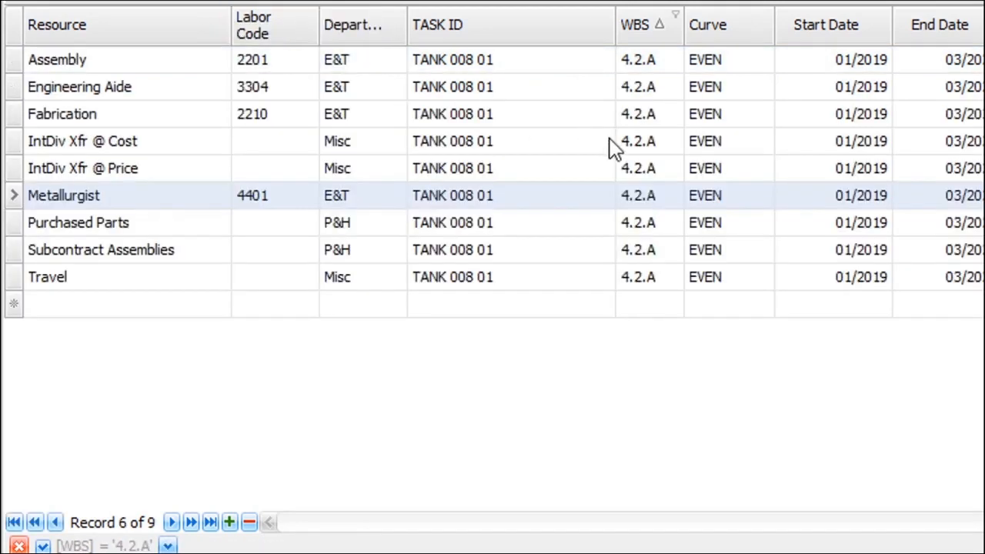
left_click(676, 17)
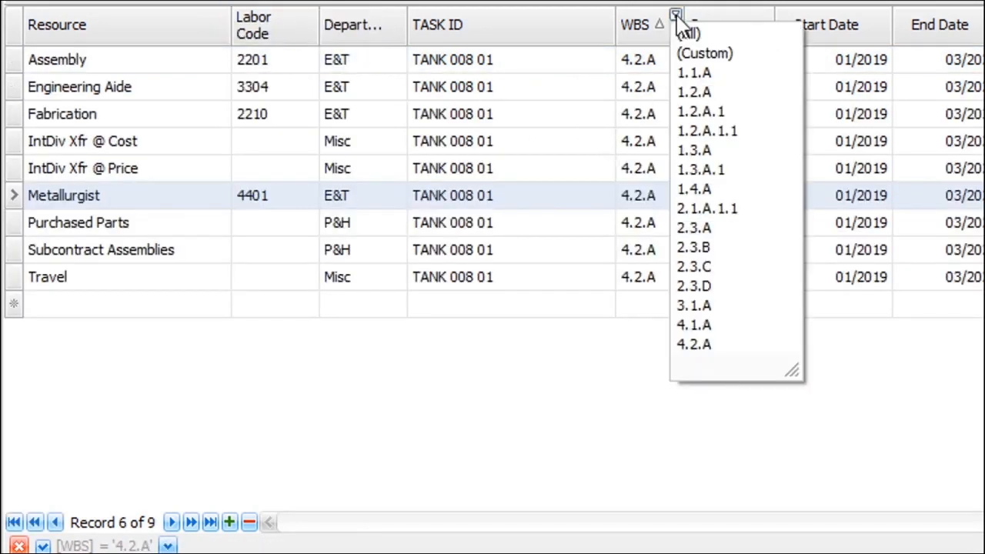
left_click(688, 31)
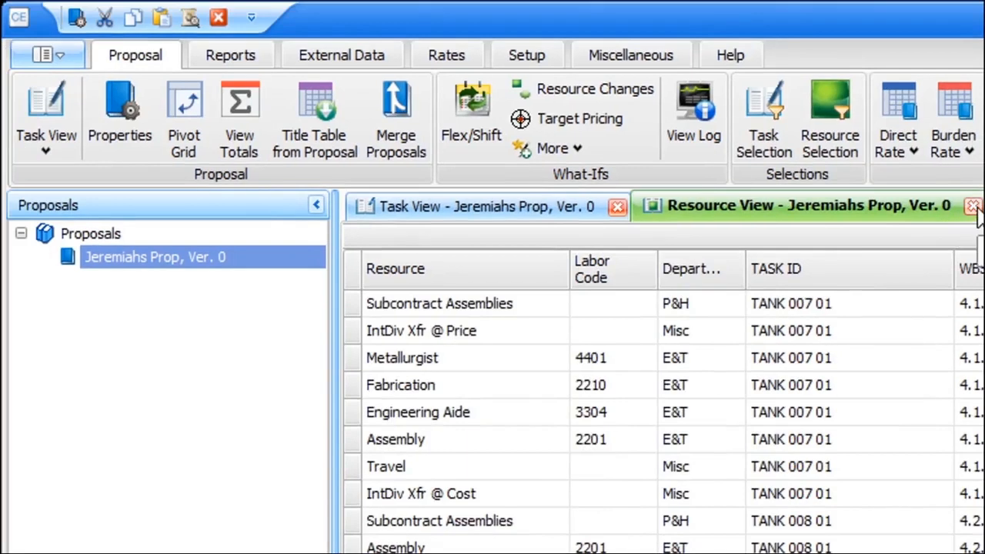
Close the Resource View and open the proposal's Travel View
left_click(974, 207)
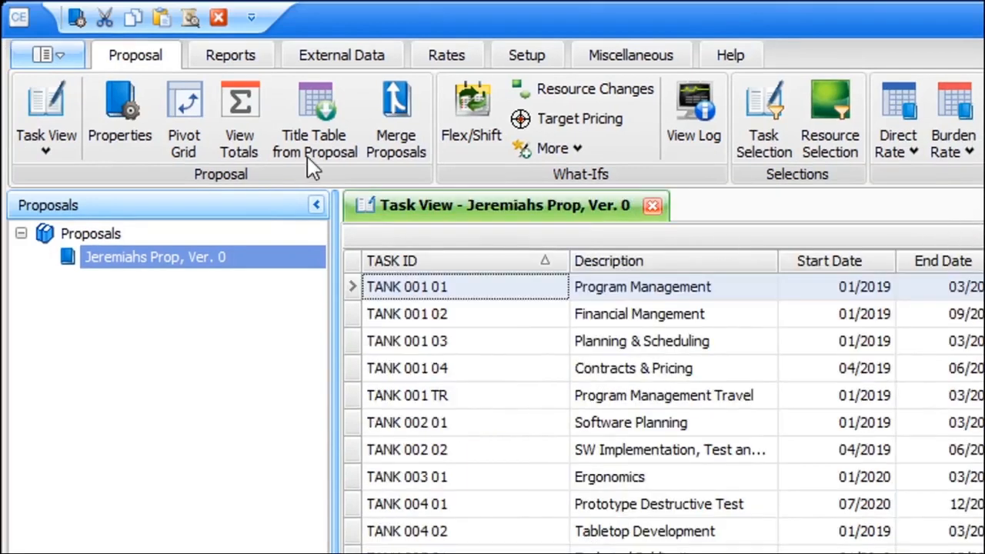
left_click(46, 152)
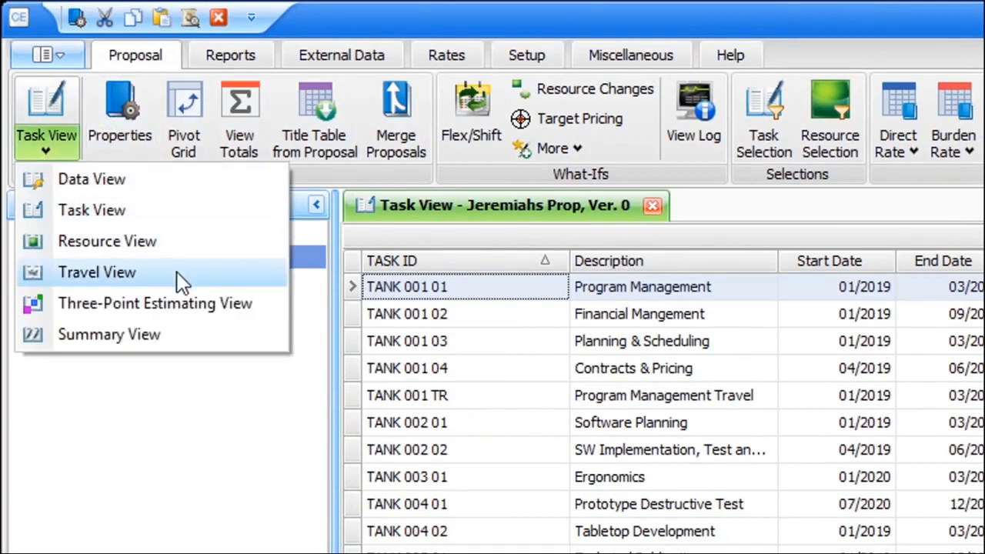
left_click(97, 272)
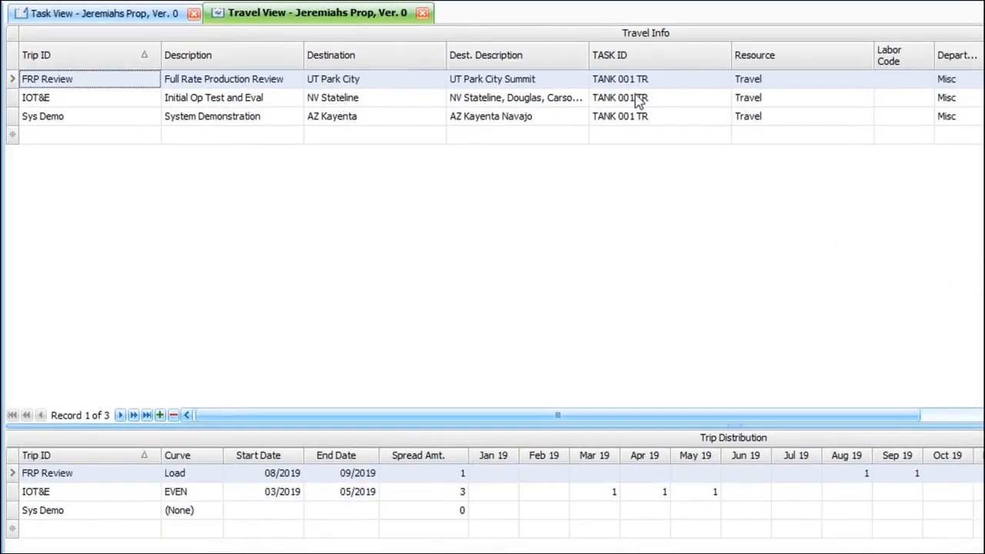
Enlarge the Trip Distribution area and look through the travel info columns for the listed trips
left_click_drag(668, 416, 615, 185)
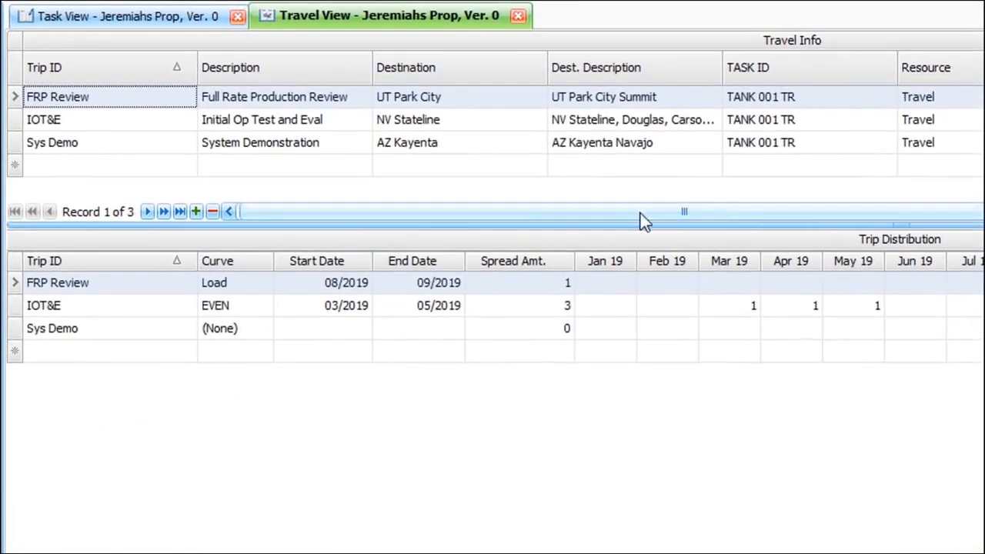
left_click_drag(398, 214, 513, 214)
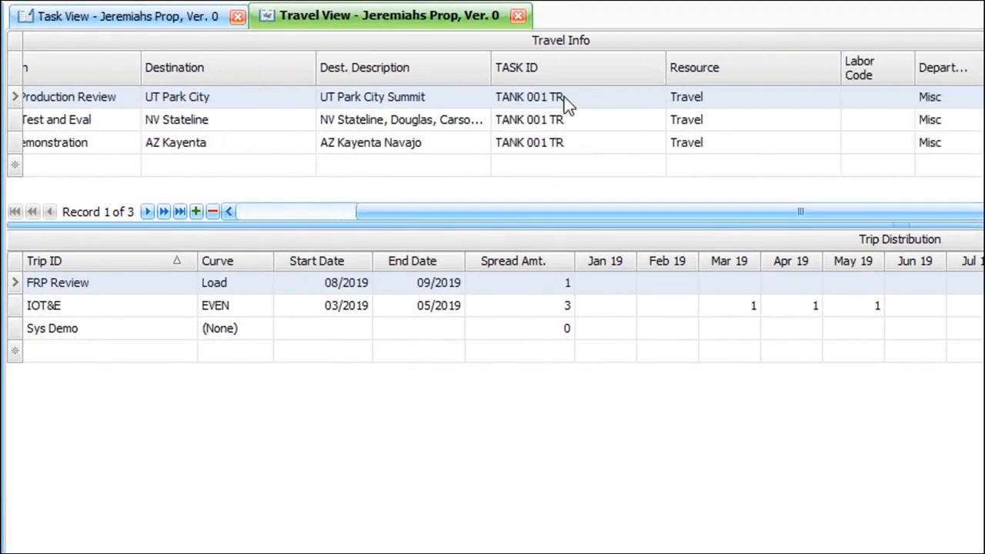
left_click_drag(601, 212, 416, 239)
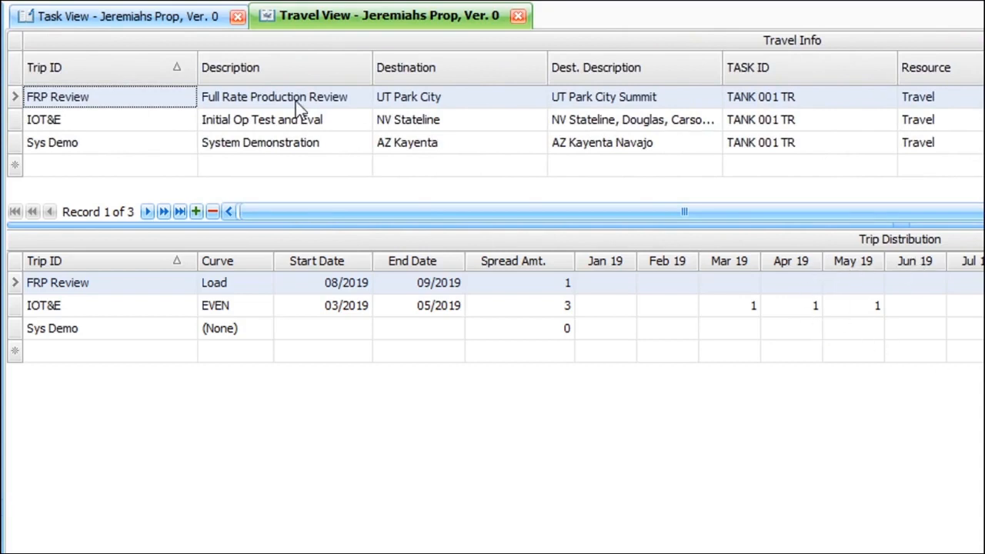
Add a copy of the FRP Review trip, assign it to task TANK 001 03, and save the new row
right_click(153, 93)
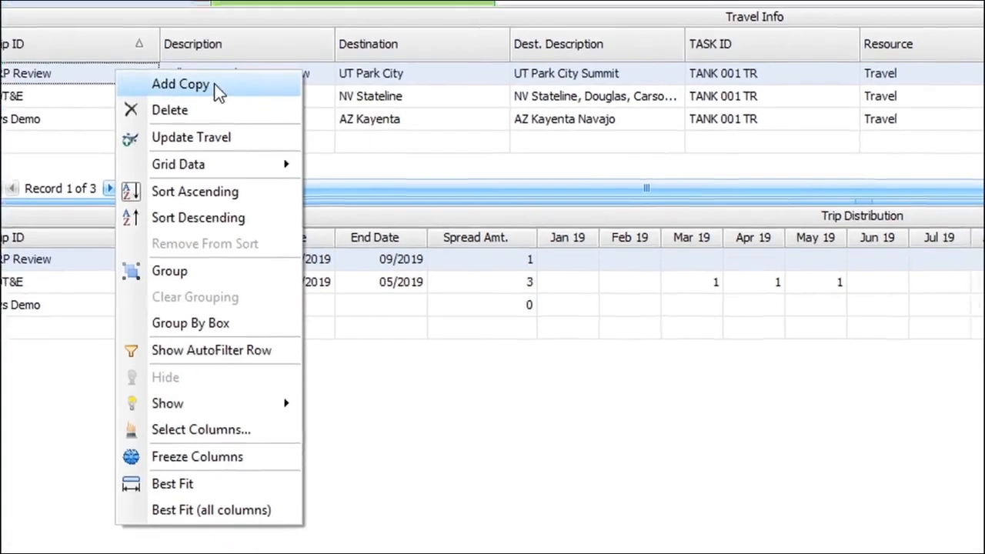
left_click(252, 107)
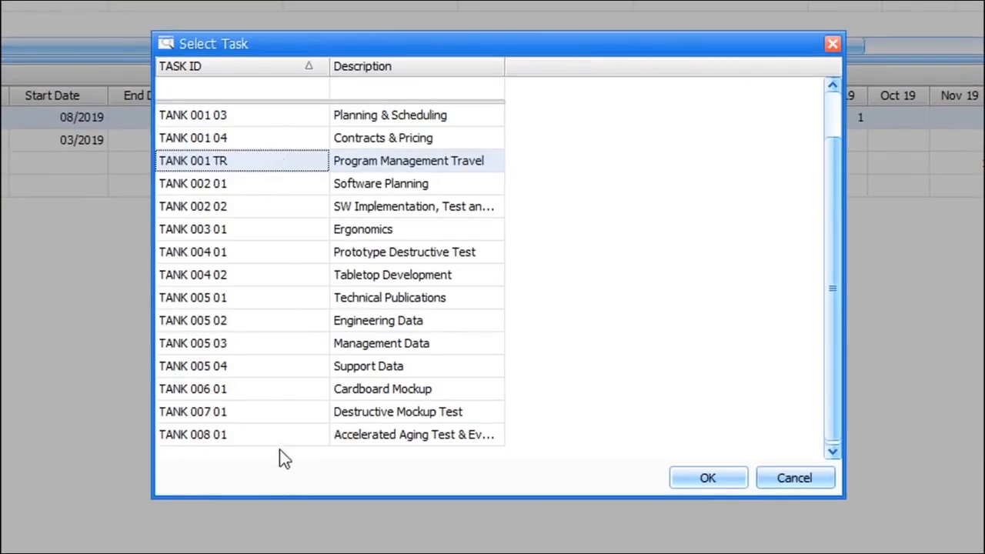
left_click(238, 117)
left_click(707, 478)
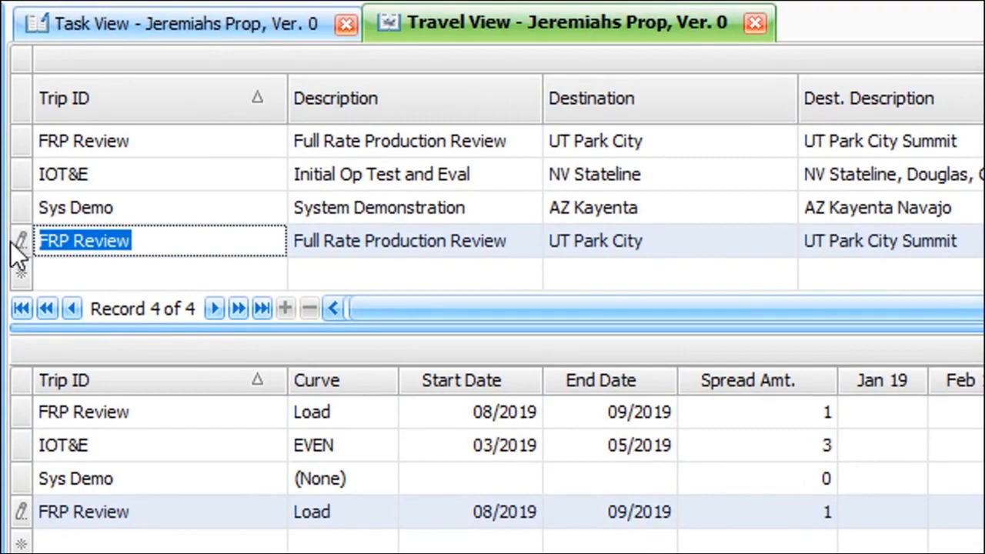
left_click(19, 246)
Update the copied FRP Review trip's airfare, per diem, rental car, mileage, hotel and miscellaneous rates
right_click(18, 244)
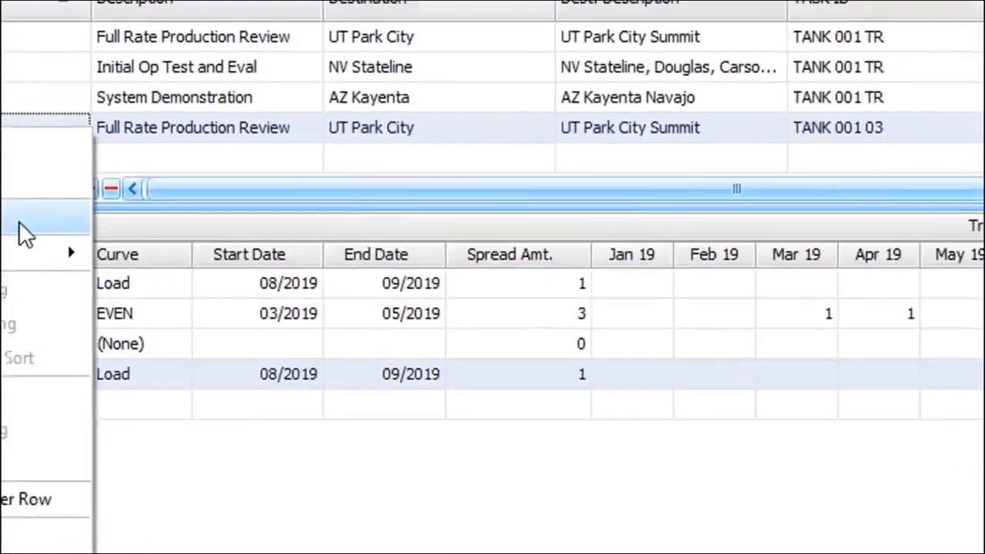
left_click(208, 342)
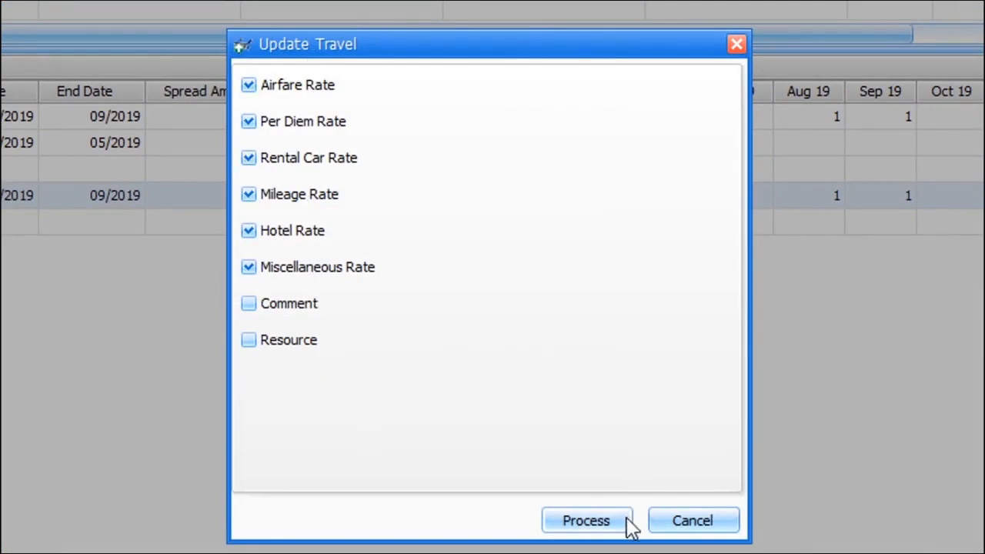
left_click(587, 522)
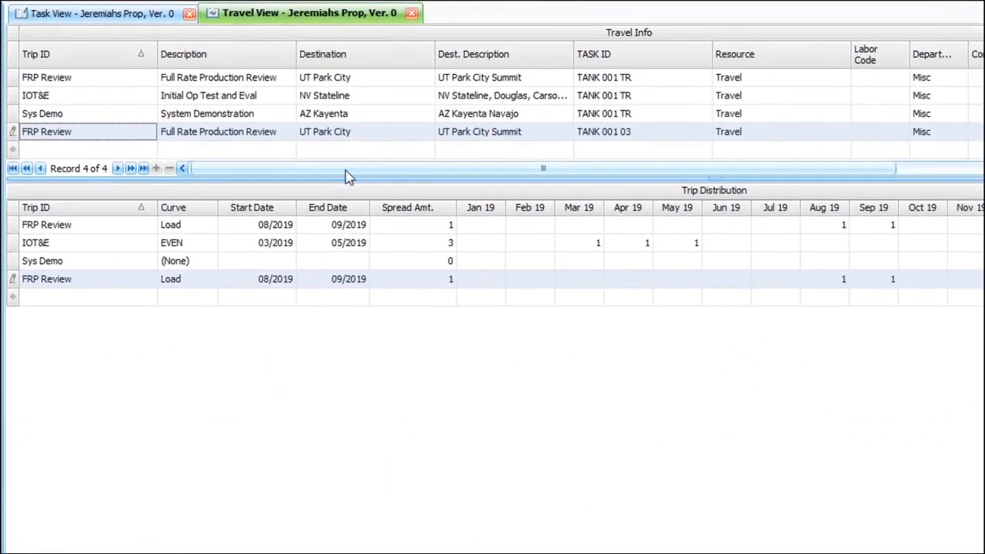
Review the copied trip's travel summary, airfare and per diem figures, and save the updated row
left_click_drag(345, 176, 868, 171)
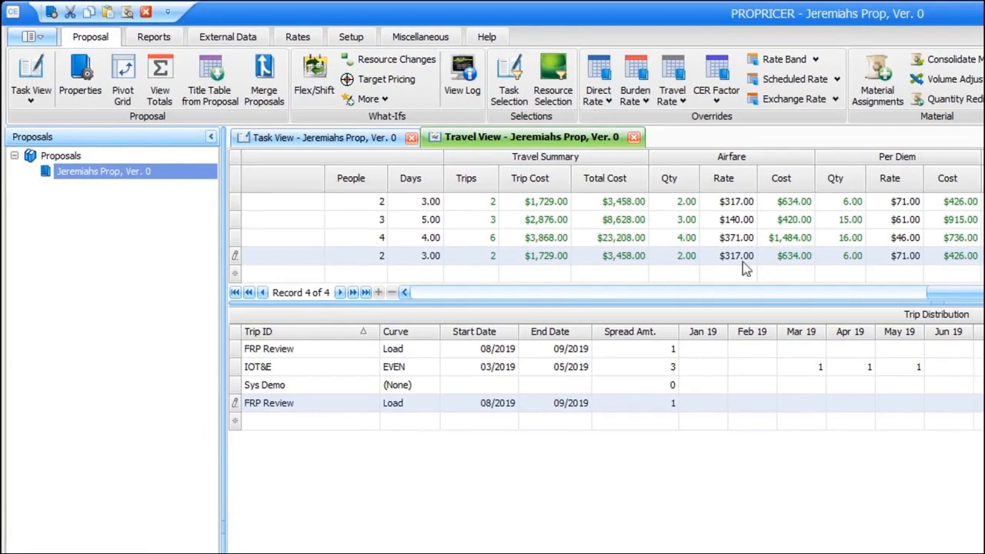
left_click(440, 296)
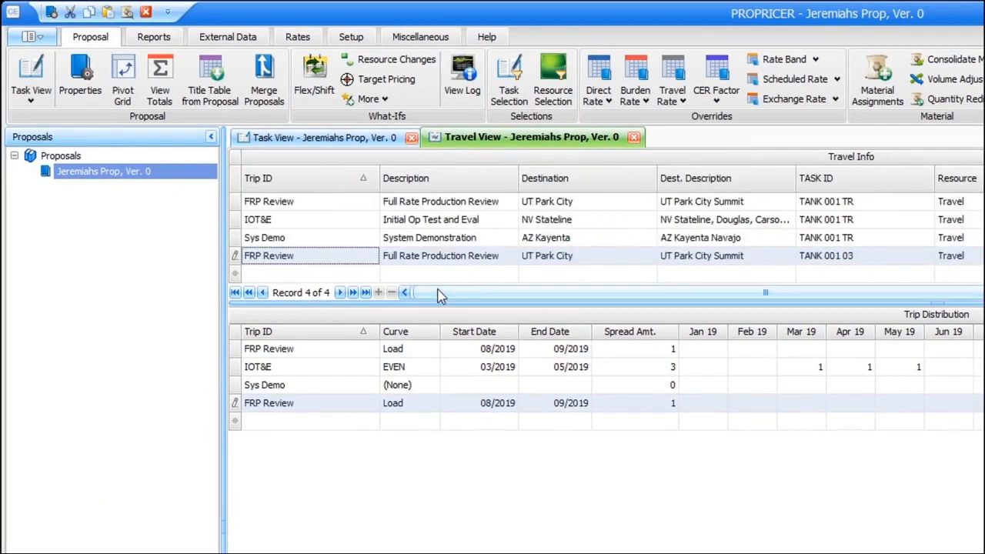
left_click(236, 262)
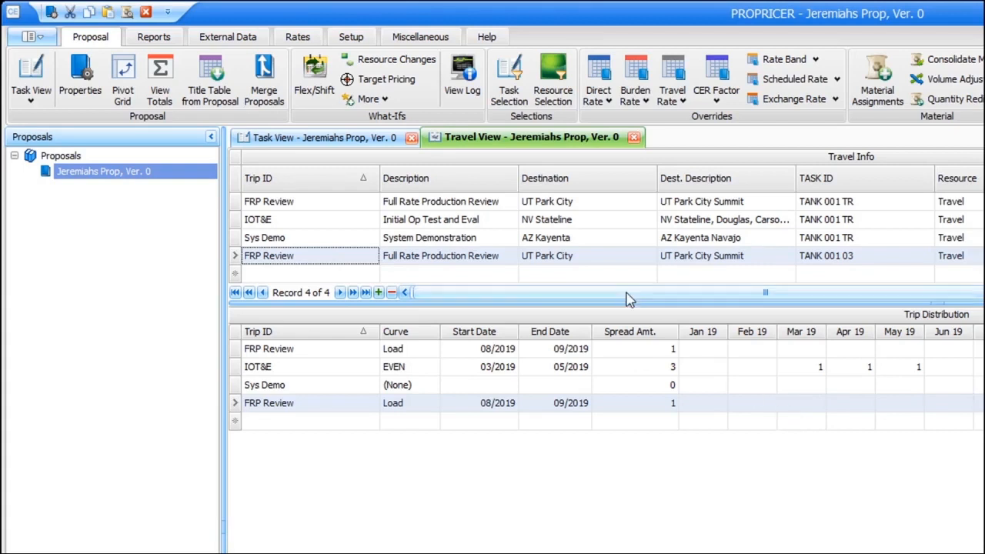
Close the Travel View and open the list of available proposal views
left_click(633, 138)
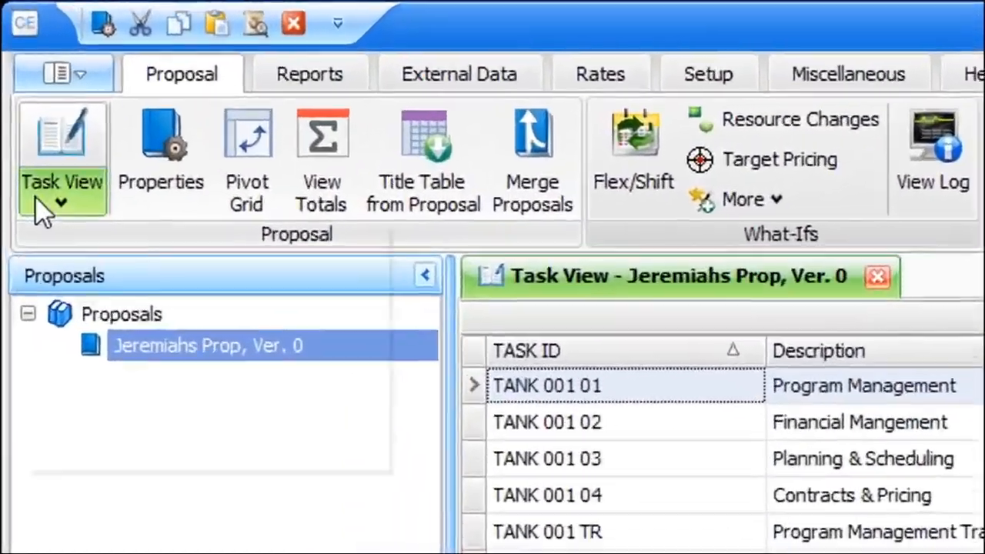
left_click(26, 100)
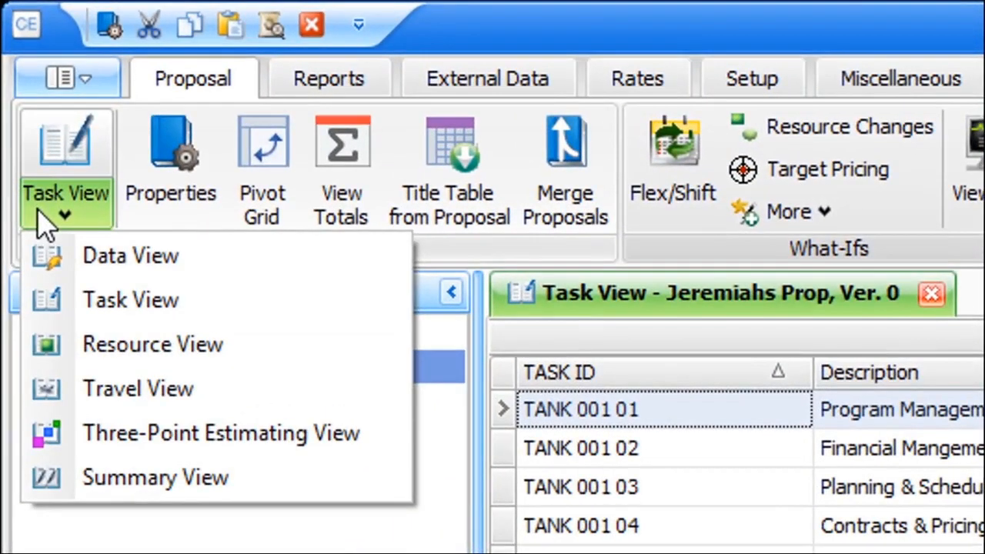